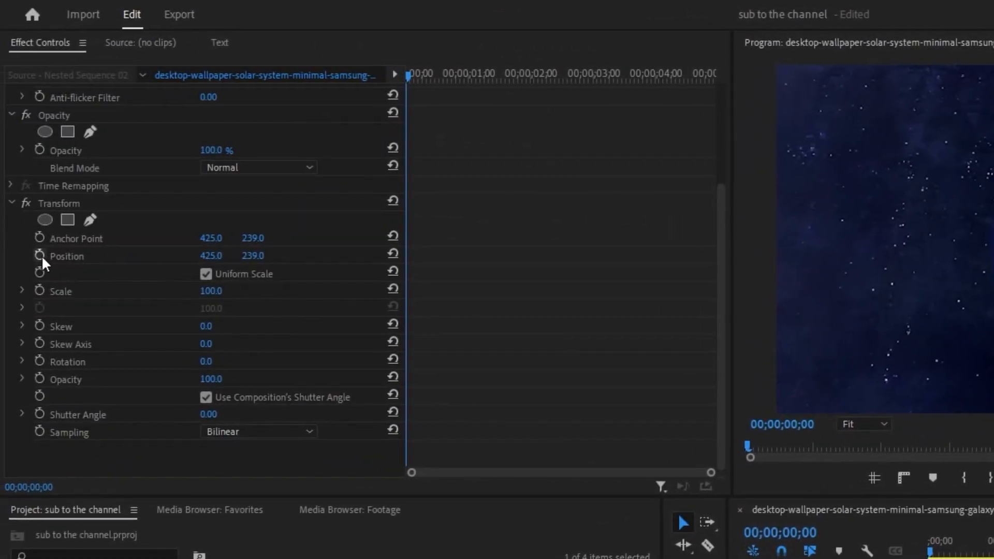
Step: Keyframe the Transform effect's horizontal position from 425 at the clip's start to 672 at 00;00;02;00 and play back the move
{"action": "left_click", "coordinate": [40, 255]}
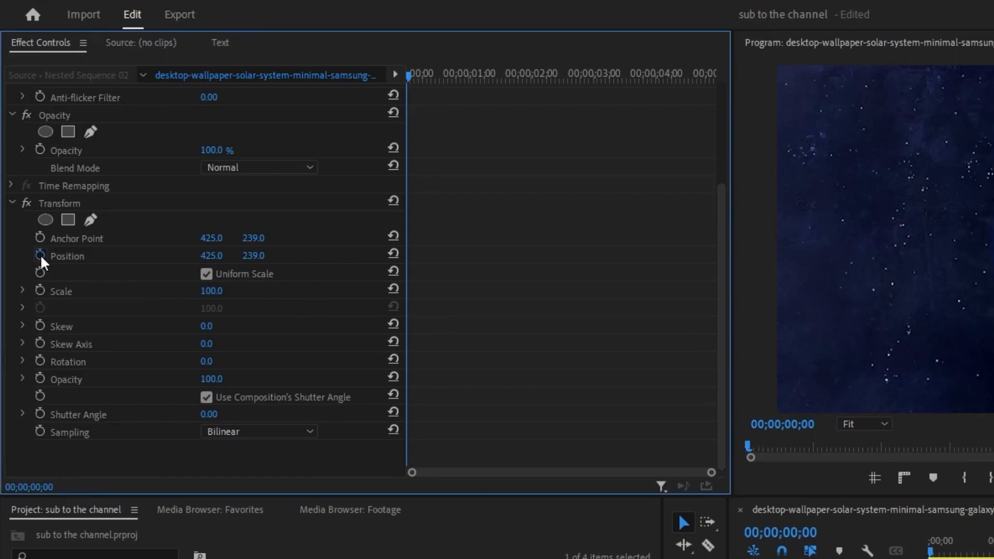
{"action": "left_click_drag", "start_coordinate": [409, 74], "coordinate": [532, 80]}
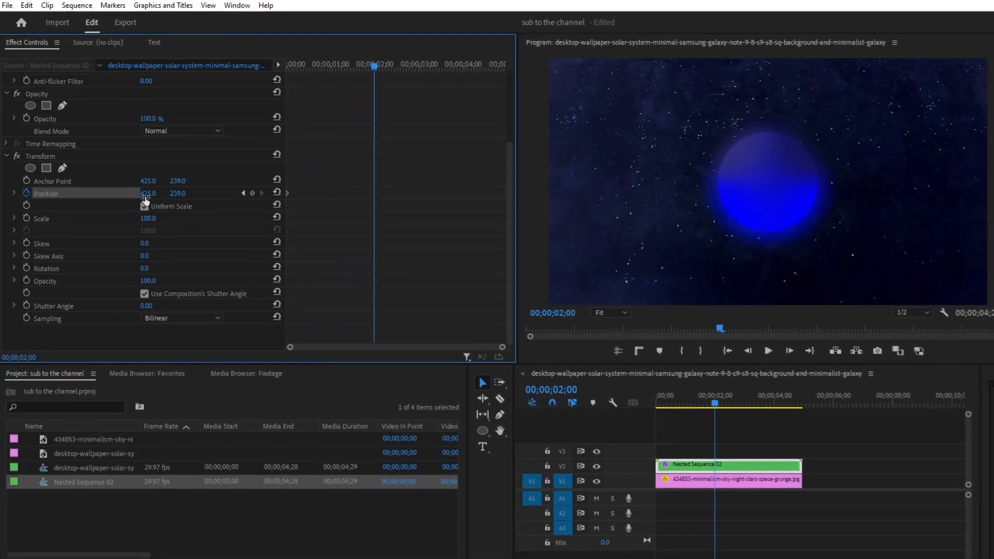
{"action": "left_click_drag", "start_coordinate": [146, 193], "coordinate": [273, 193]}
{"action": "key", "text": "space"}
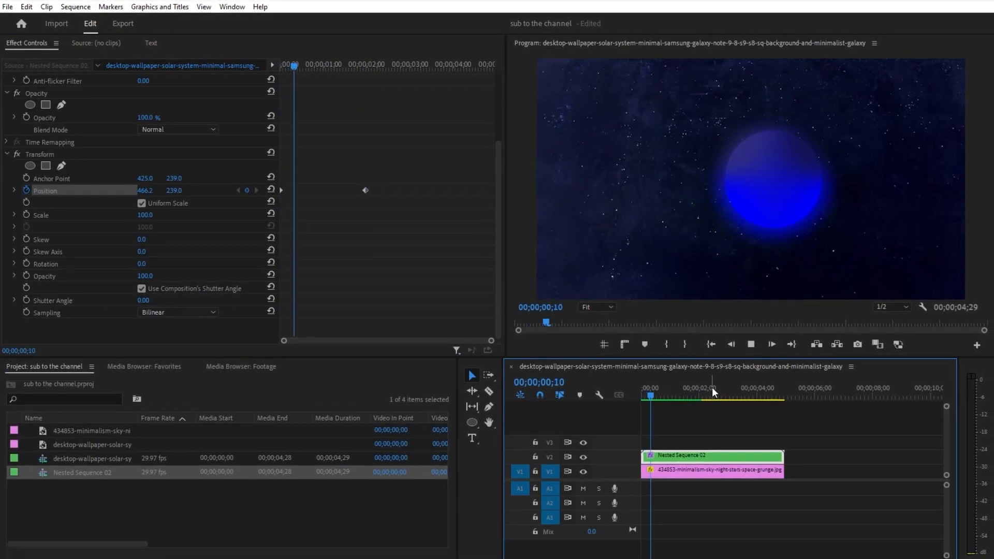
{"action": "key", "text": "space"}
{"action": "left_click", "coordinate": [641, 354]}
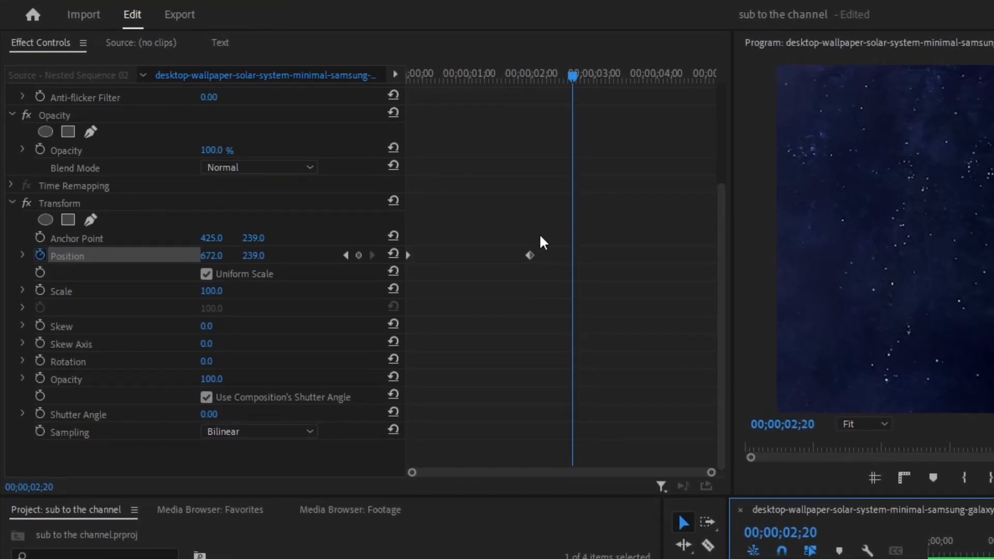
Step: Set the temporal interpolation of both Position keyframes to Bezier
{"action": "left_click_drag", "start_coordinate": [554, 288], "coordinate": [358, 226]}
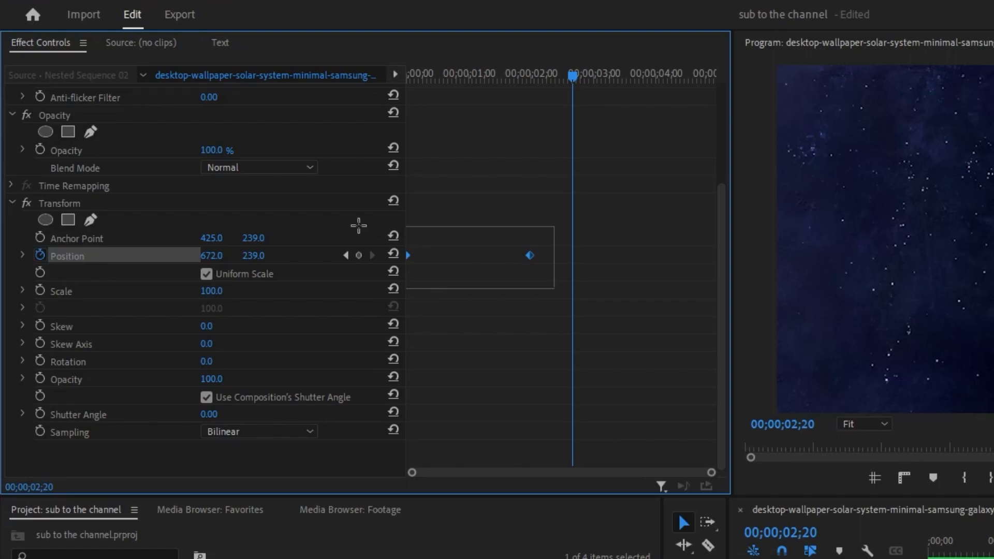
{"action": "right_click", "coordinate": [530, 255]}
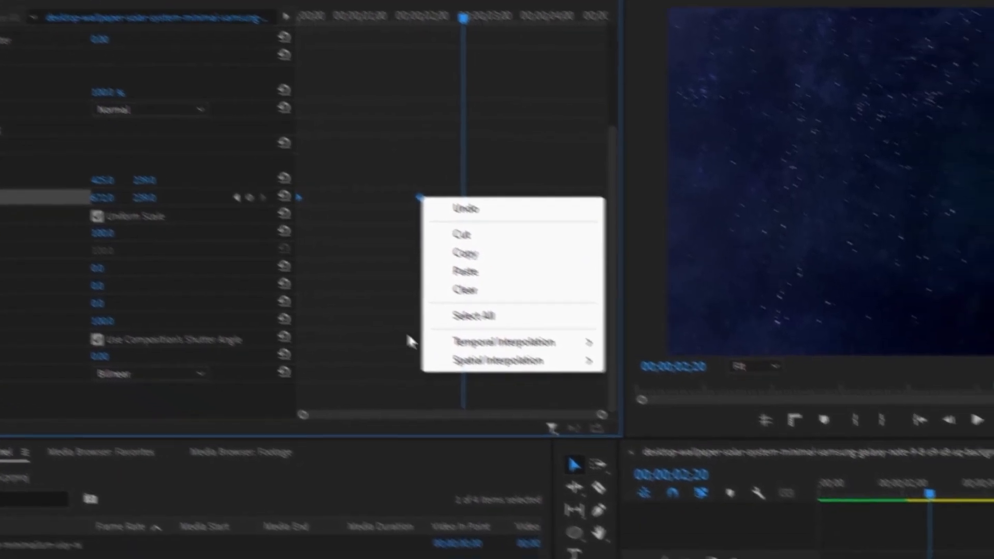
{"action": "mouse_move", "coordinate": [574, 400]}
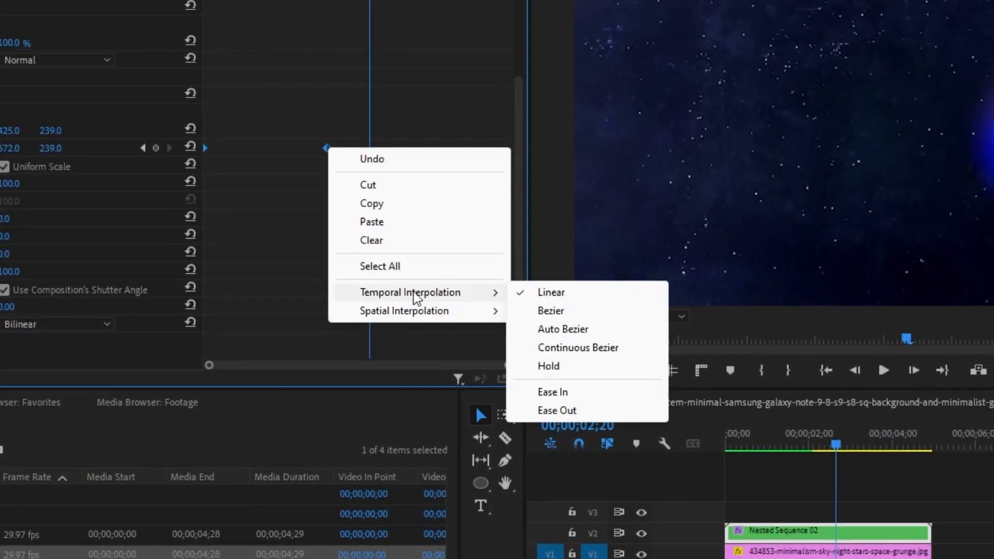
{"action": "left_click", "coordinate": [568, 311]}
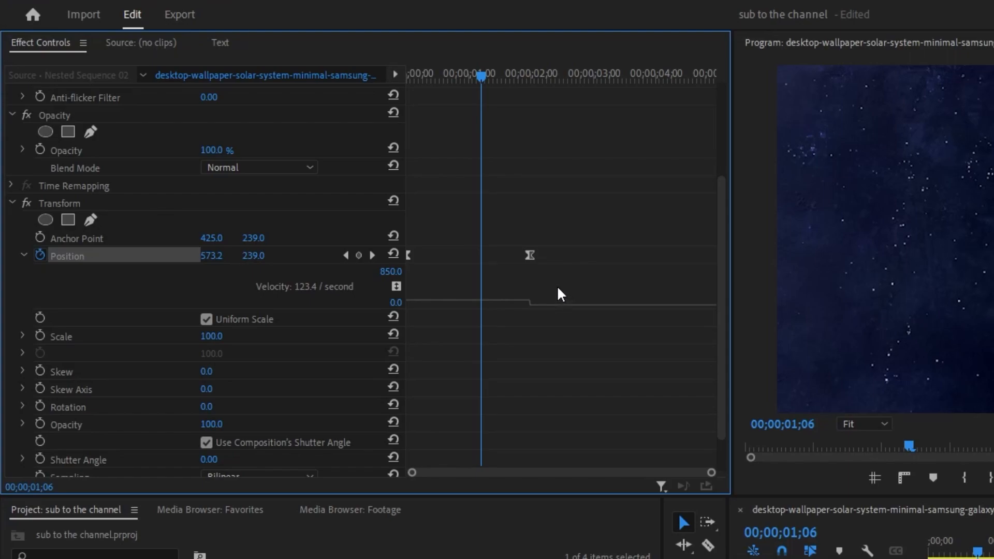
Step: Apply Ease In and Ease Out temporal interpolation to both Position keyframes
{"action": "left_click_drag", "start_coordinate": [629, 278], "coordinate": [321, 208]}
{"action": "right_click", "coordinate": [530, 256]}
{"action": "mouse_move", "coordinate": [600, 408]}
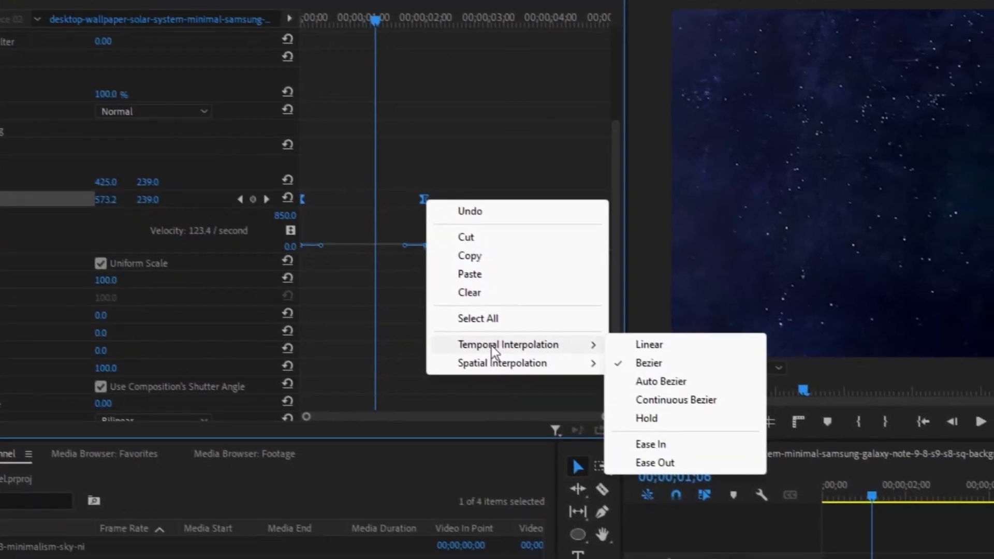
{"action": "left_click", "coordinate": [720, 449]}
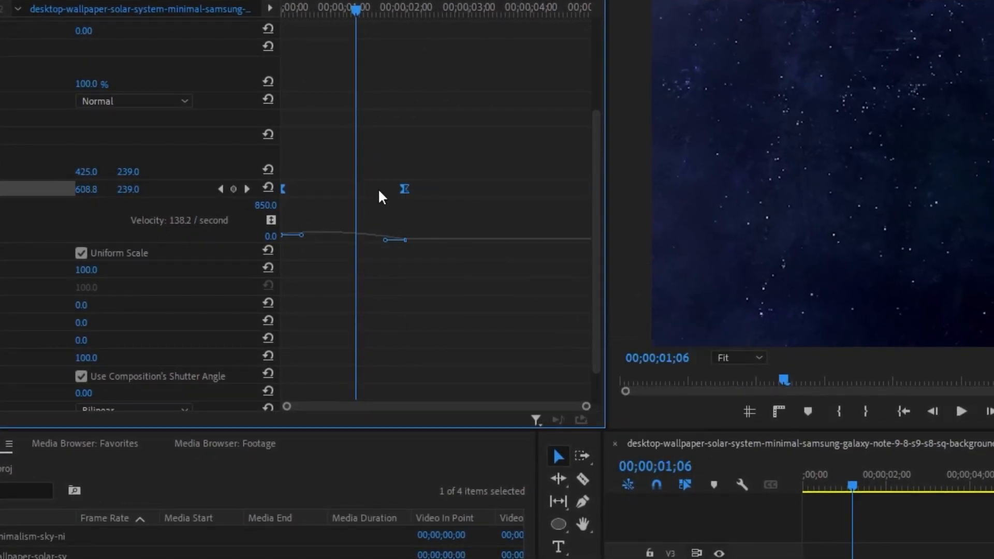
{"action": "right_click", "coordinate": [405, 189]}
{"action": "mouse_move", "coordinate": [479, 327]}
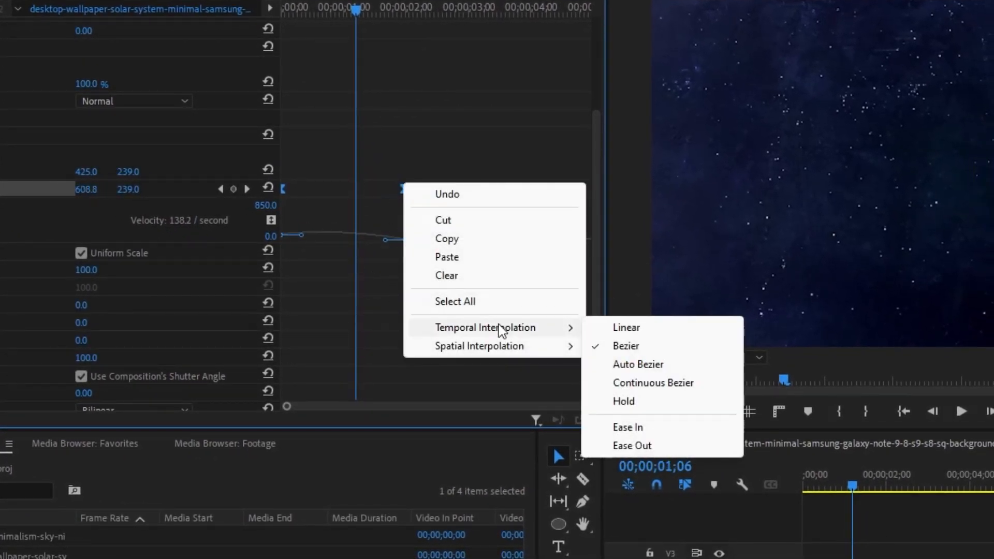
{"action": "left_click", "coordinate": [668, 443]}
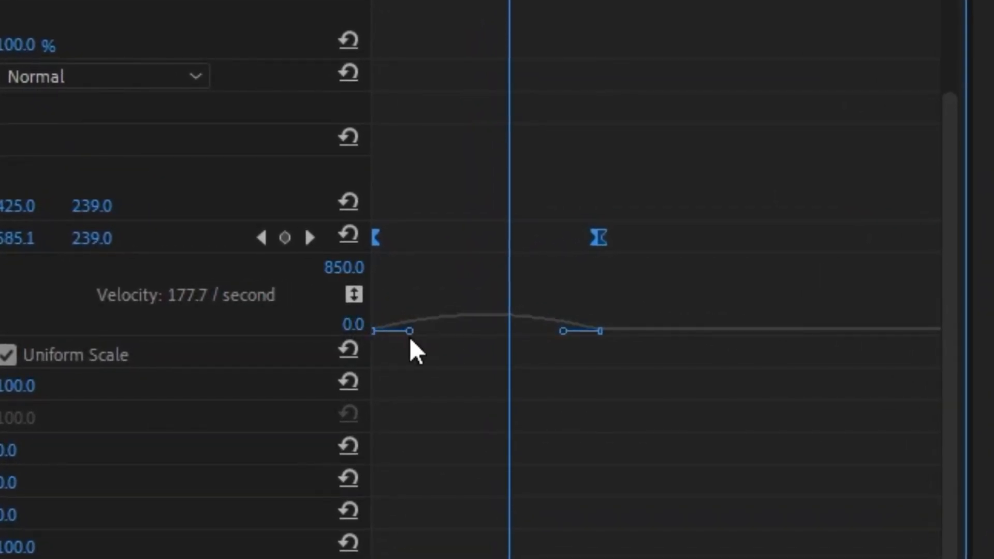
Step: Reshape the Position velocity graph by bringing both keyframes' handles level at the baseline and towards the middle, and preview the motion
{"action": "left_click_drag", "start_coordinate": [409, 329], "coordinate": [448, 334]}
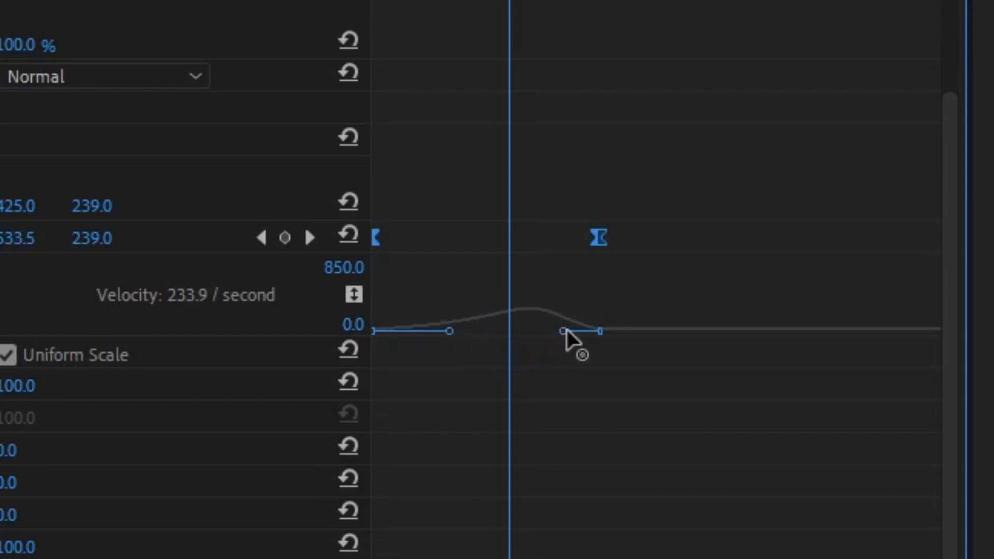
{"action": "left_click_drag", "start_coordinate": [564, 331], "coordinate": [517, 331]}
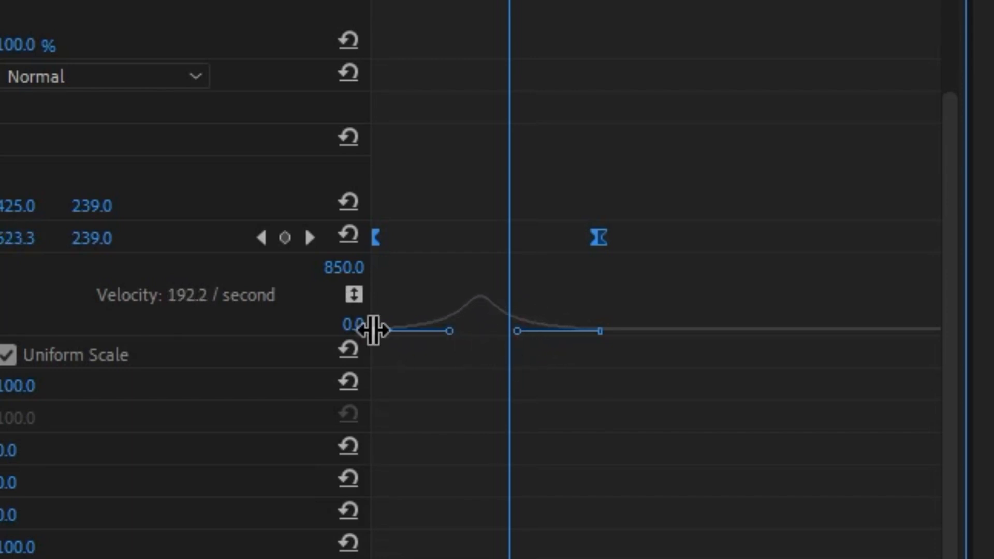
{"action": "key", "text": "Home"}
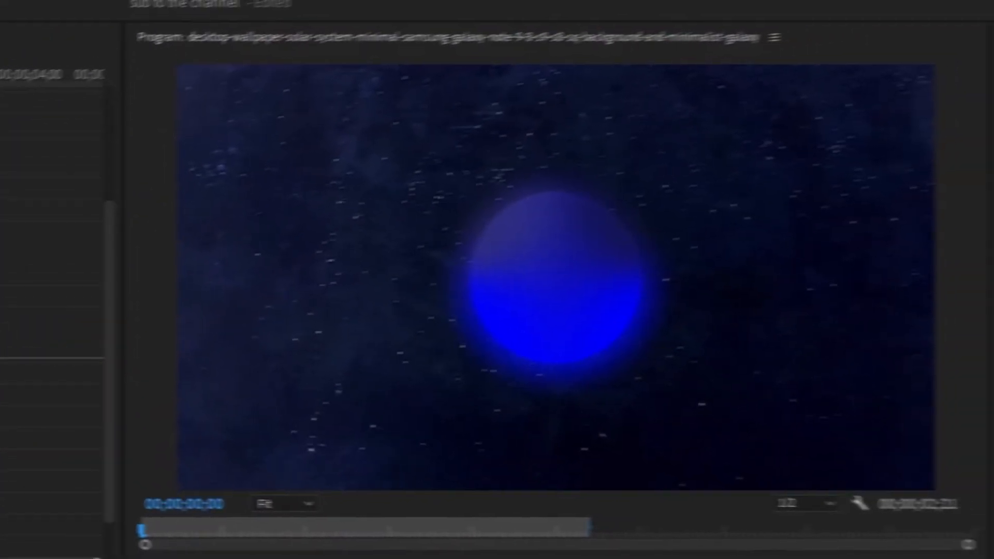
{"action": "key", "text": "space"}
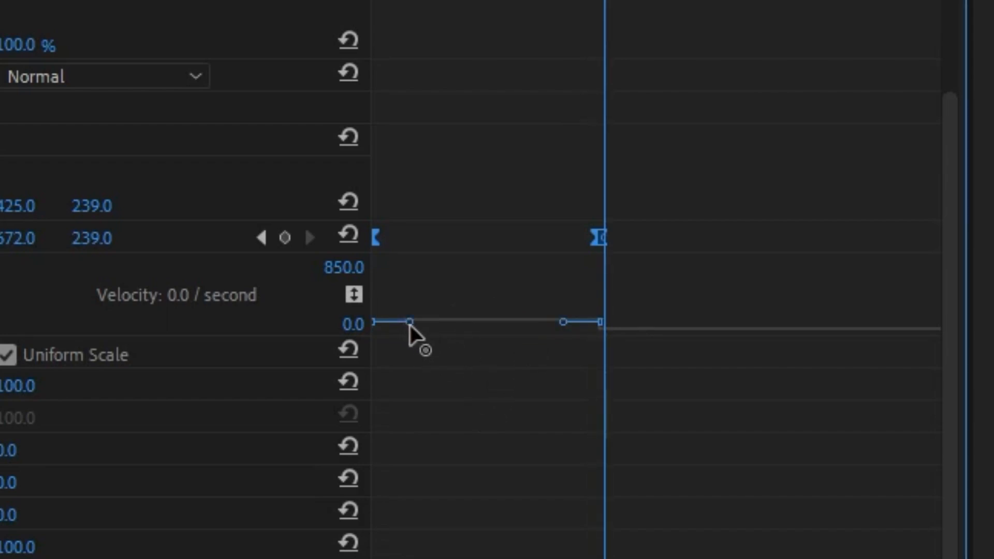
{"action": "left_click_drag", "start_coordinate": [411, 324], "coordinate": [407, 358]}
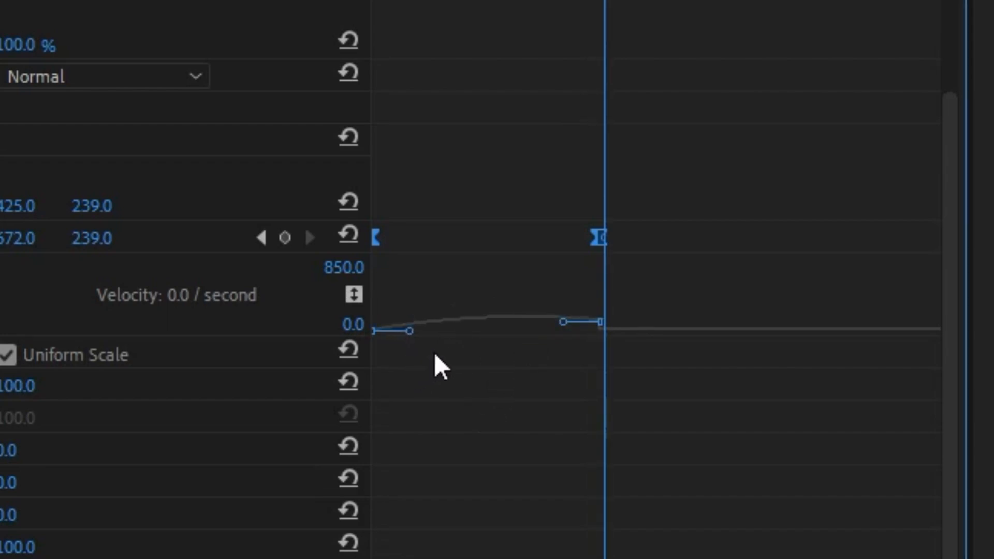
{"action": "left_click_drag", "start_coordinate": [562, 332], "coordinate": [482, 355]}
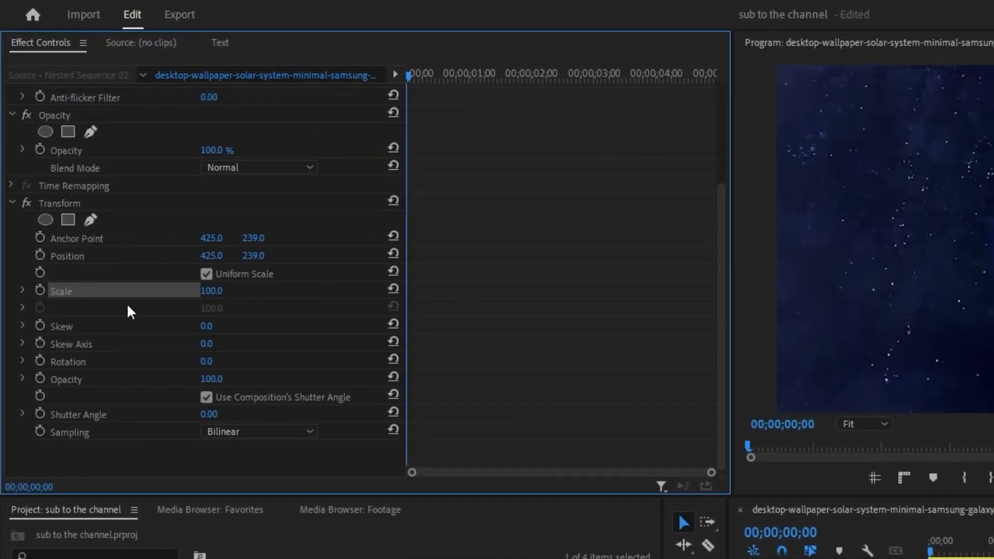
Step: Keyframe the Transform scale from 0 at the clip's start to 110 at 00;00;01;01, adding a holding keyframe at 00;00;01;02
{"action": "left_click", "coordinate": [222, 291]}
{"action": "key", "text": "Return"}
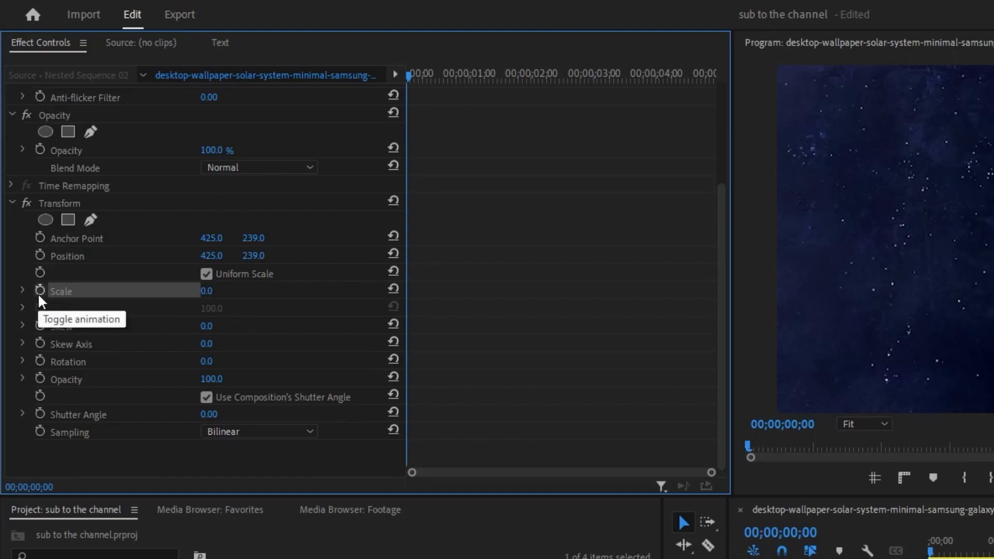
{"action": "left_click_drag", "start_coordinate": [409, 77], "coordinate": [475, 80]}
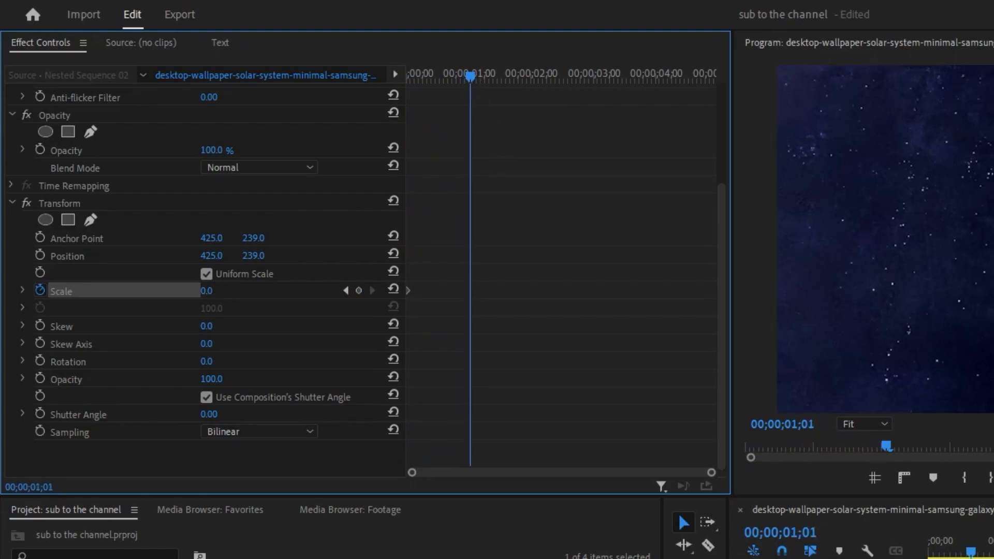
{"action": "left_click", "coordinate": [223, 288]}
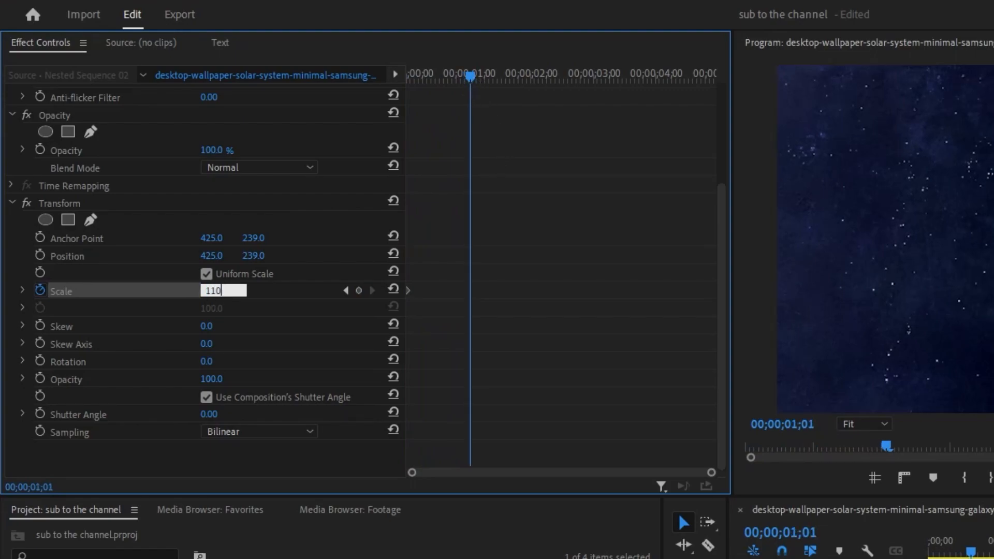
{"action": "key", "text": "Return"}
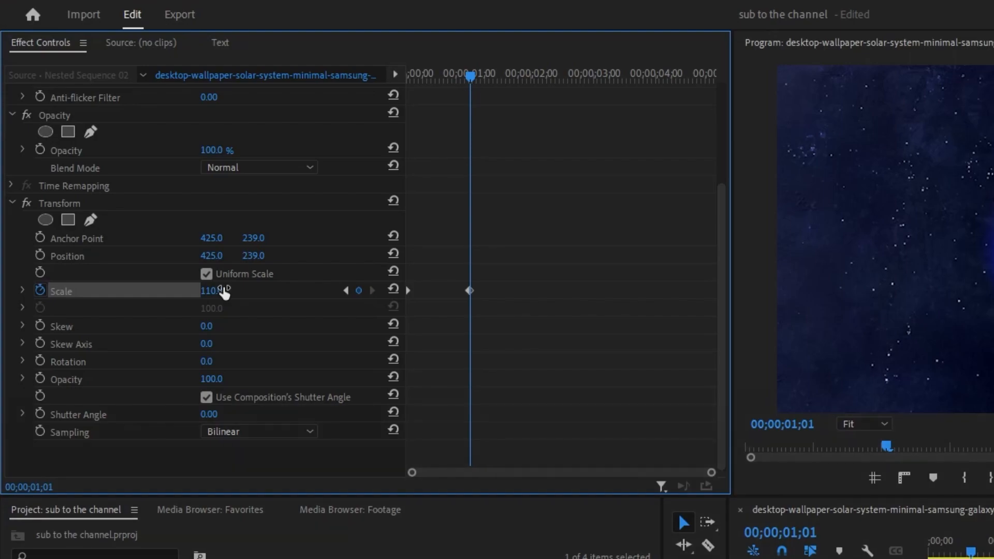
{"action": "key", "text": "Right"}
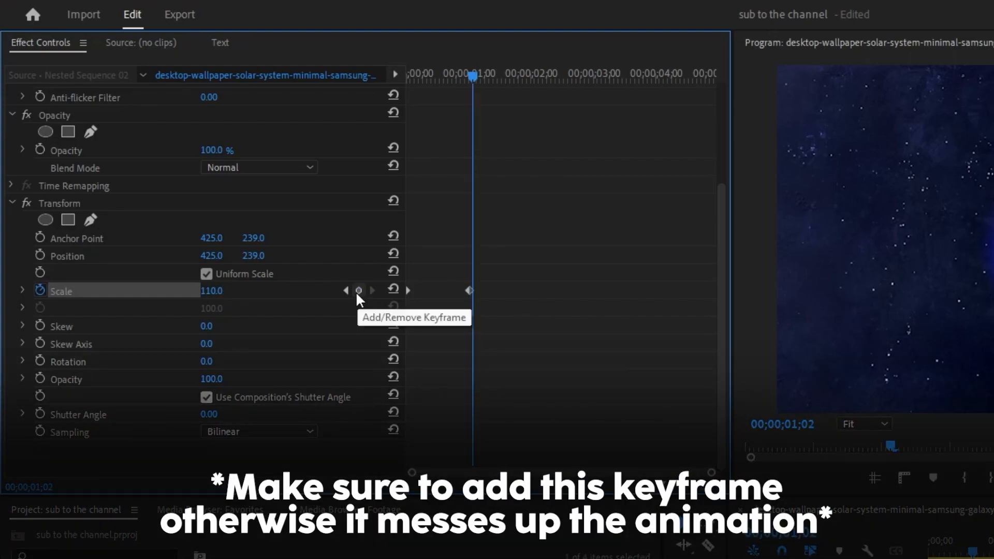
{"action": "left_click", "coordinate": [361, 289]}
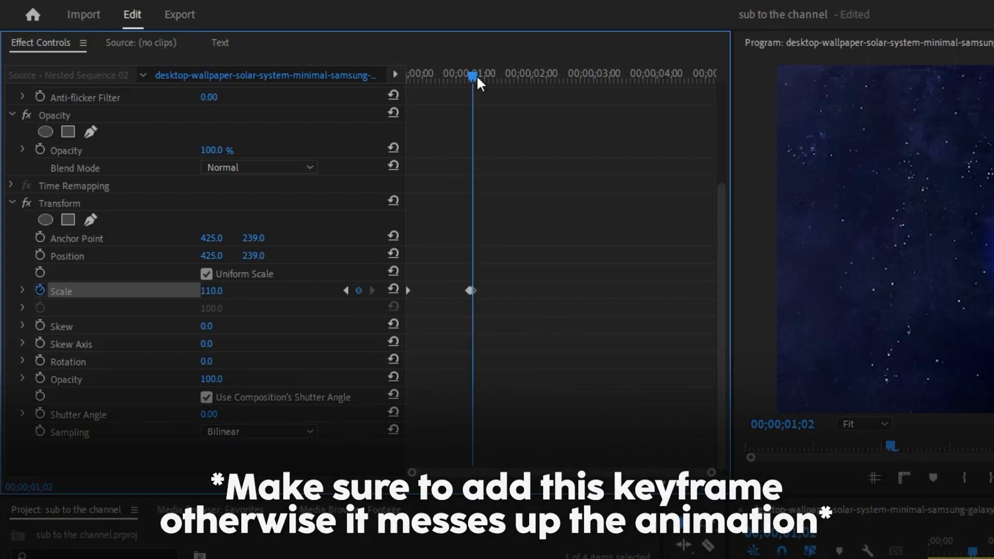
Step: Add a Scale keyframe of 90 at 00;00;02;06 and a holding keyframe at 00;00;02;07
{"action": "left_click_drag", "start_coordinate": [476, 77], "coordinate": [547, 79]}
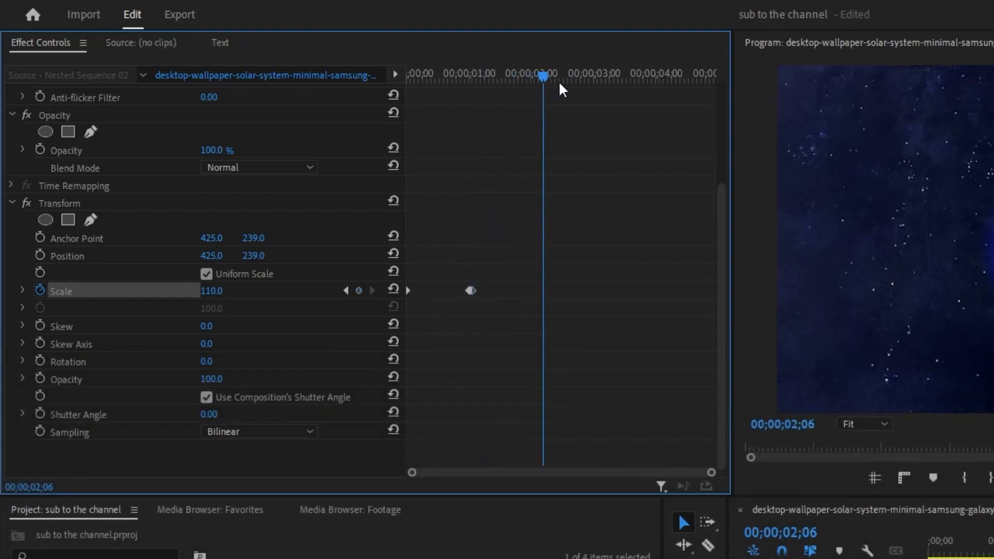
{"action": "left_click", "coordinate": [218, 294]}
{"action": "type", "text": "90"}
{"action": "key", "text": "Return"}
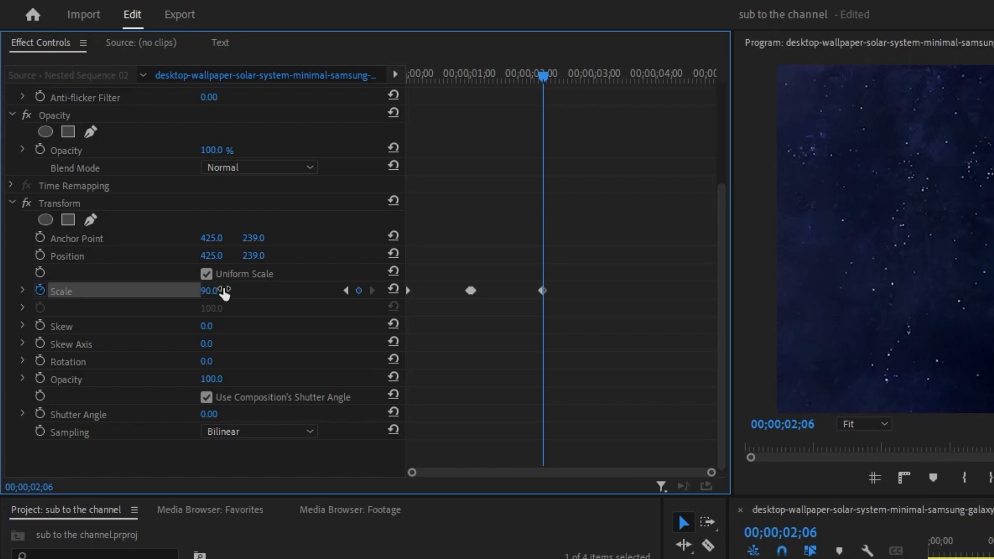
{"action": "key", "text": "Right"}
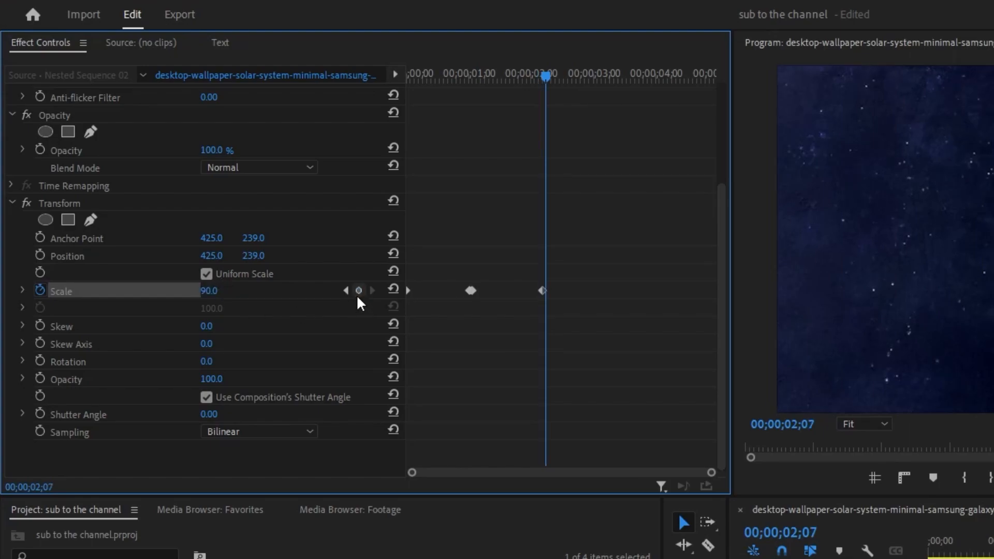
Step: Add a Scale keyframe of 100 at 00;00;03;07 and play the animation from the start
{"action": "left_click_drag", "start_coordinate": [549, 82], "coordinate": [612, 97]}
{"action": "left_click_drag", "start_coordinate": [209, 291], "coordinate": [228, 299]}
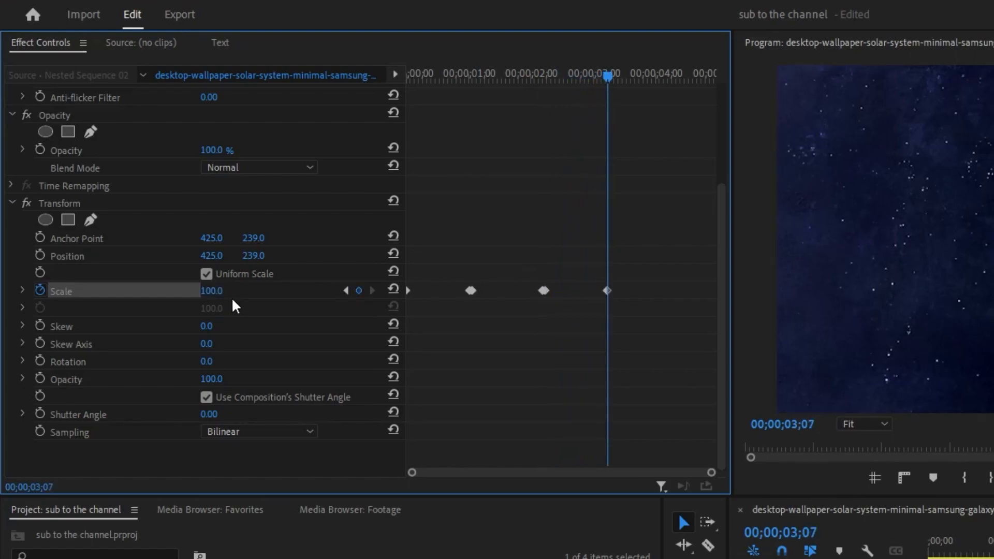
{"action": "key", "text": "Home"}
{"action": "key", "text": "space"}
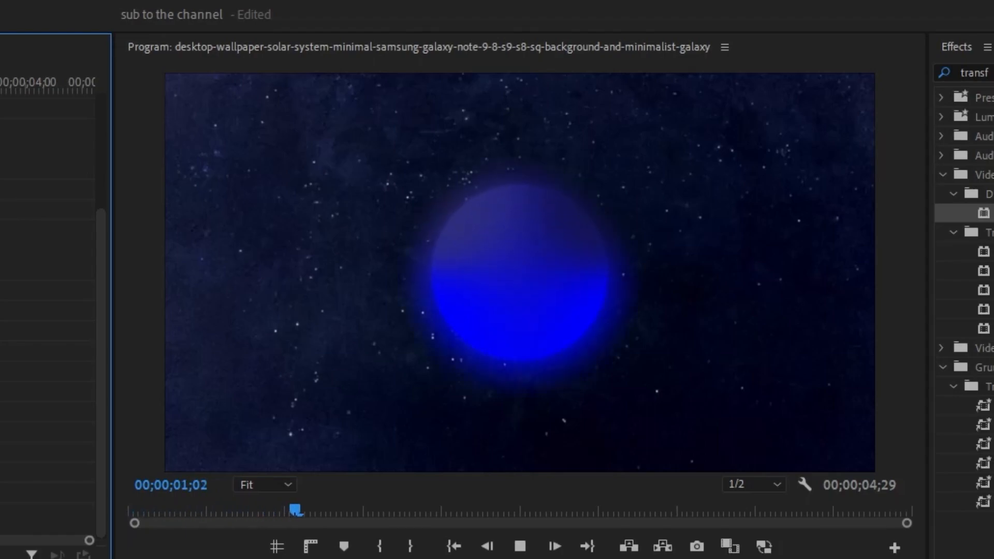
{"action": "key", "text": "space"}
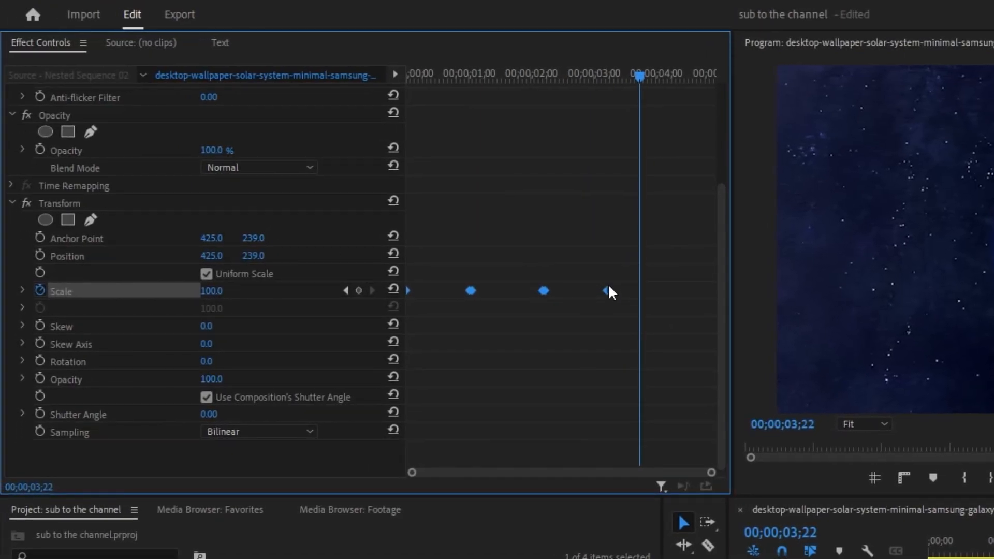
Step: Set all selected Scale keyframes to Bezier and apply Ease In and Ease Out to them
{"action": "right_click", "coordinate": [608, 292]}
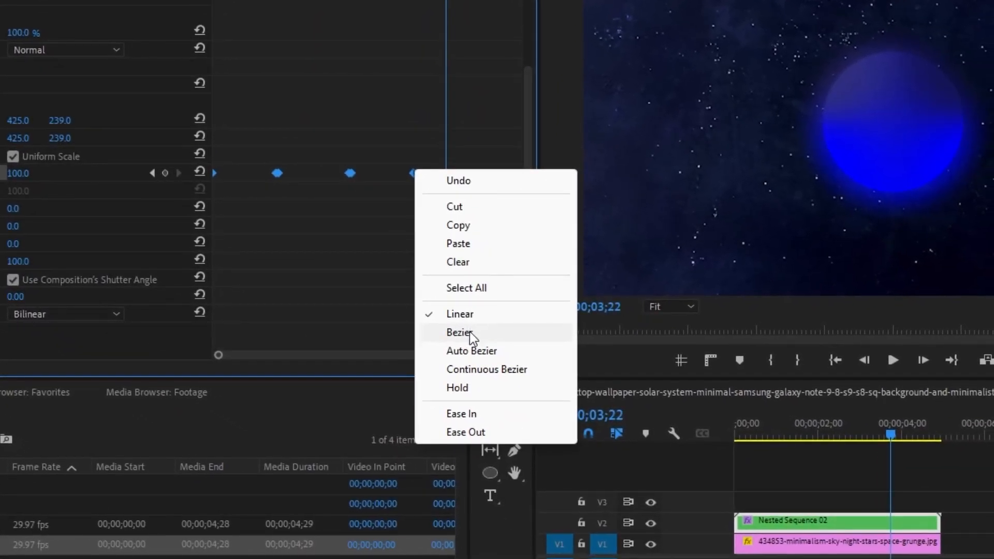
{"action": "left_click", "coordinate": [471, 332]}
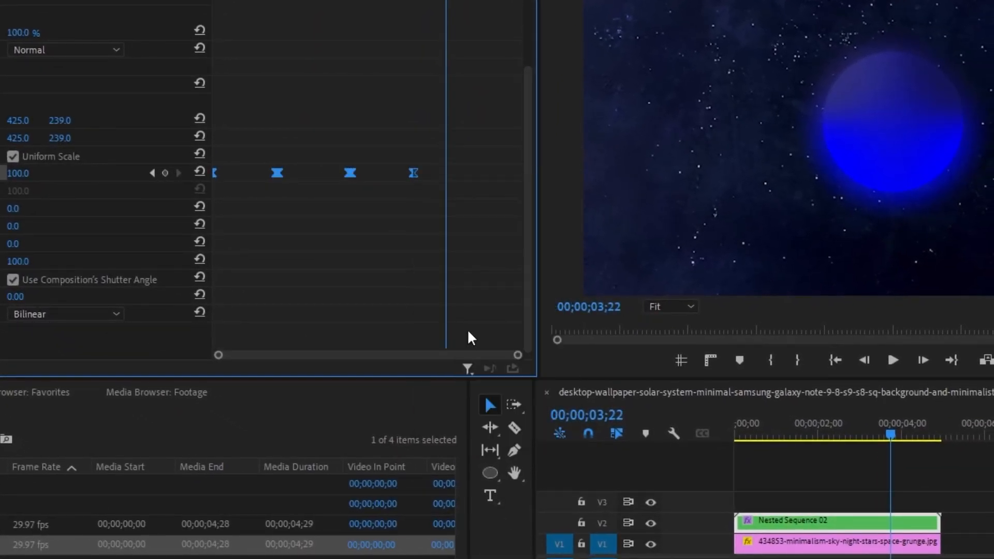
{"action": "right_click", "coordinate": [411, 171]}
{"action": "left_click", "coordinate": [511, 419]}
{"action": "right_click", "coordinate": [416, 171]}
{"action": "left_click", "coordinate": [458, 434]}
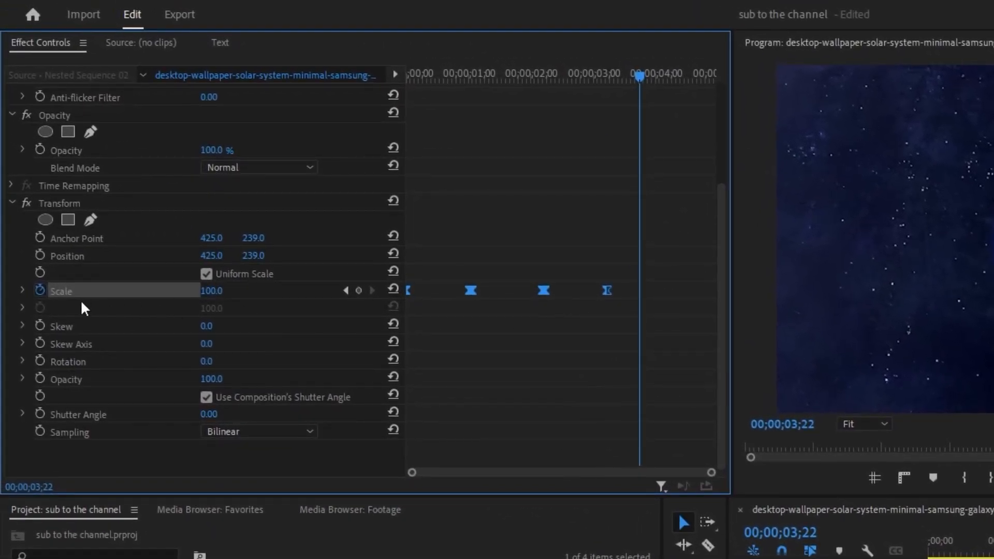
Step: Expand the Scale graphs and lengthen the selected keyframes' outgoing velocity handles from the first keyframe, keeping them level and undoing uneven attempts
{"action": "left_click", "coordinate": [22, 289]}
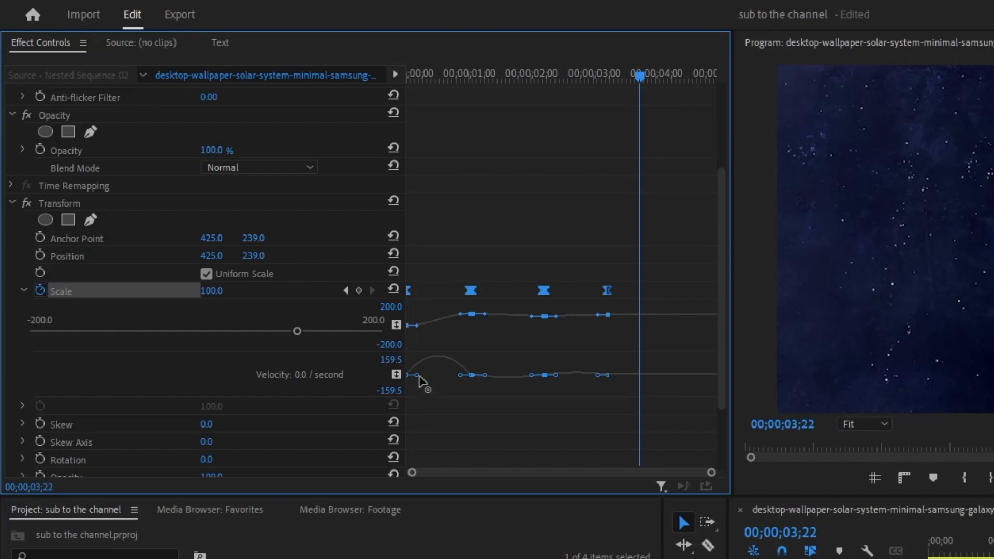
{"action": "left_click_drag", "start_coordinate": [419, 376], "coordinate": [425, 382]}
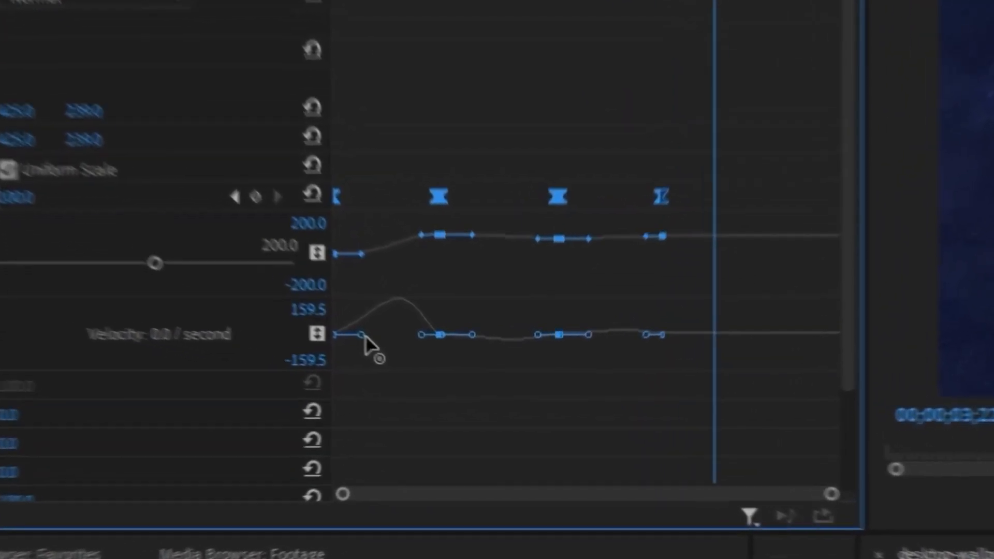
{"action": "mouse_move", "coordinate": [330, 332]}
{"action": "left_mouse_down"}
{"action": "mouse_move", "coordinate": [329, 382]}
{"action": "mouse_move", "coordinate": [344, 348]}
{"action": "mouse_move", "coordinate": [352, 272]}
{"action": "mouse_move", "coordinate": [324, 329]}
{"action": "mouse_move", "coordinate": [306, 315]}
{"action": "mouse_move", "coordinate": [328, 295]}
{"action": "mouse_move", "coordinate": [332, 327]}
{"action": "left_mouse_up"}
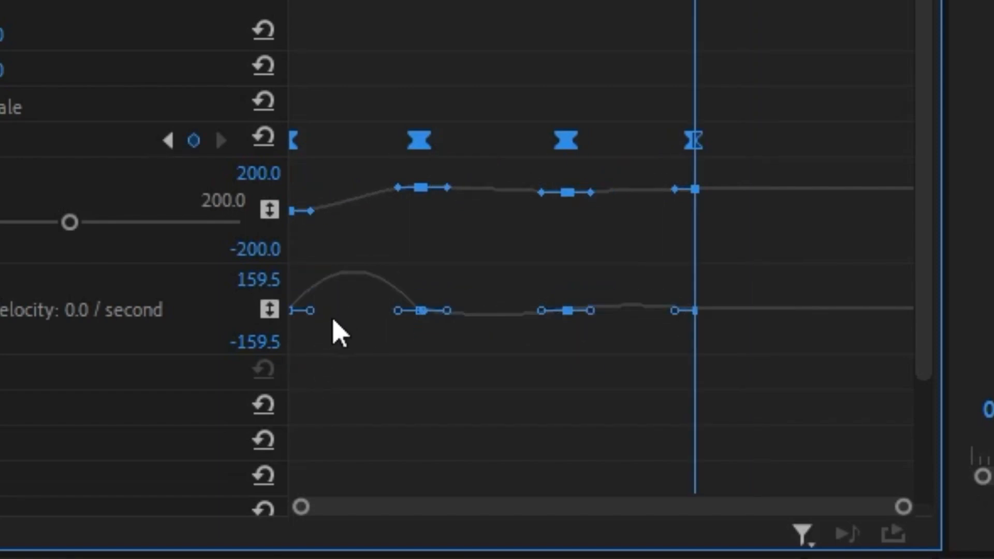
{"action": "left_click_drag", "start_coordinate": [317, 318], "coordinate": [332, 334]}
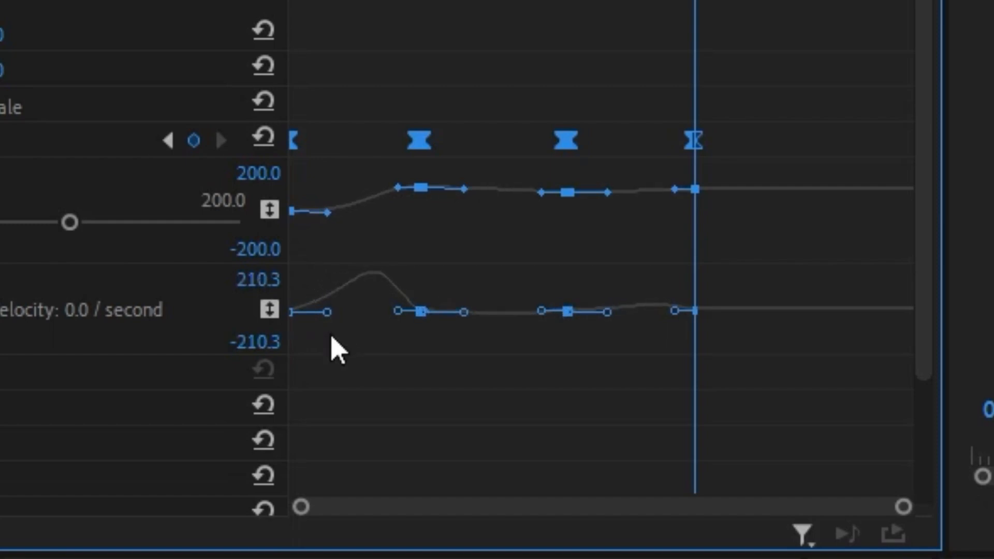
{"action": "key", "text": "ctrl+z"}
{"action": "key", "text": "ctrl+z"}
{"action": "left_click_drag", "start_coordinate": [324, 317], "coordinate": [331, 317]}
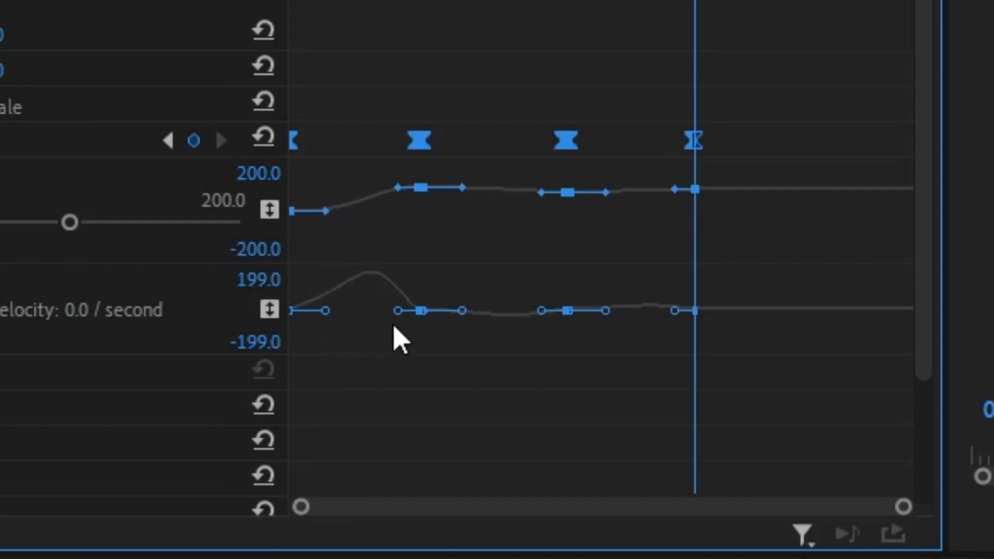